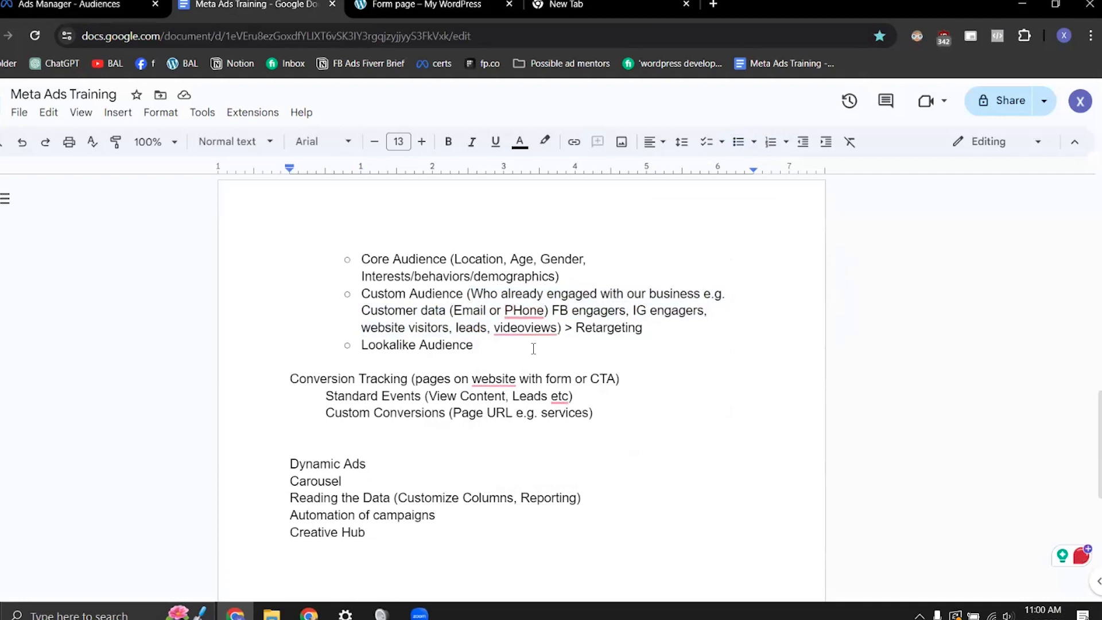
# Step: Correct the misspelled "PHone" to "Phone" in the Custom Audience bullet
pyautogui.click(522, 309)
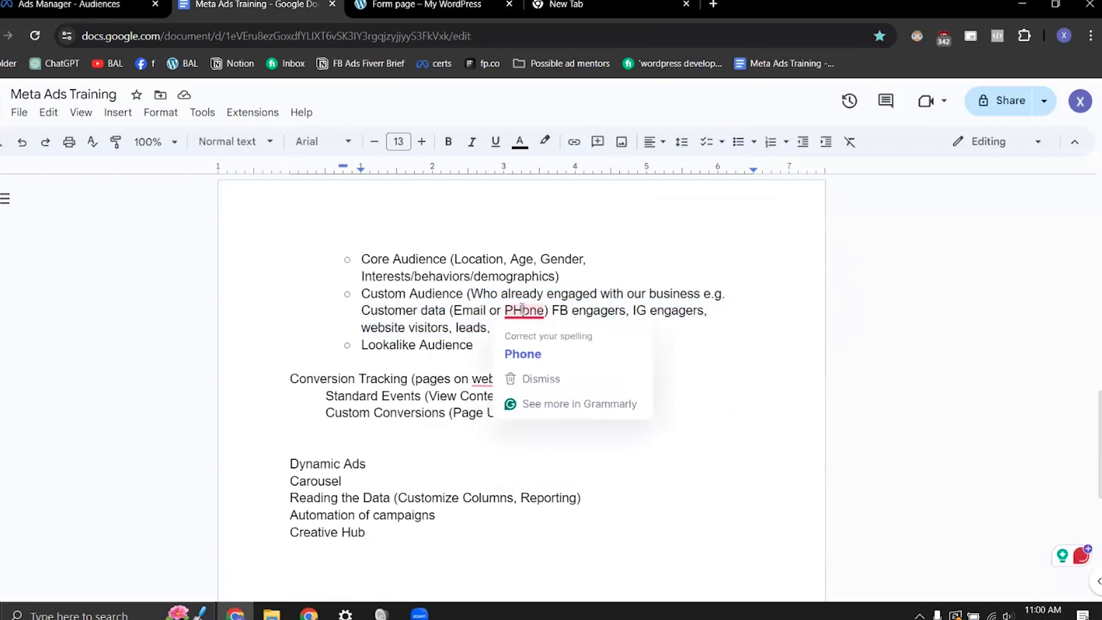
pyautogui.press('BackSpace')
pyautogui.write('h')
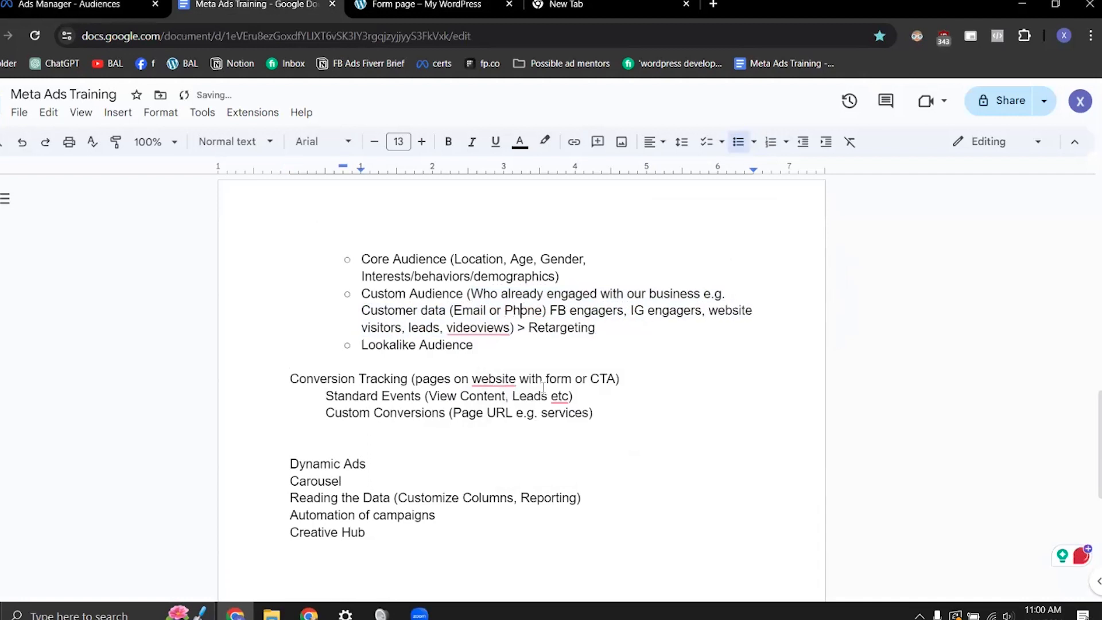
# Step: Add "(Who are similar to your custom audience (seed audience))" after Lookalike Audience in the bullet list
pyautogui.click(517, 343)
pyautogui.write('(Who are similar to your custom ')
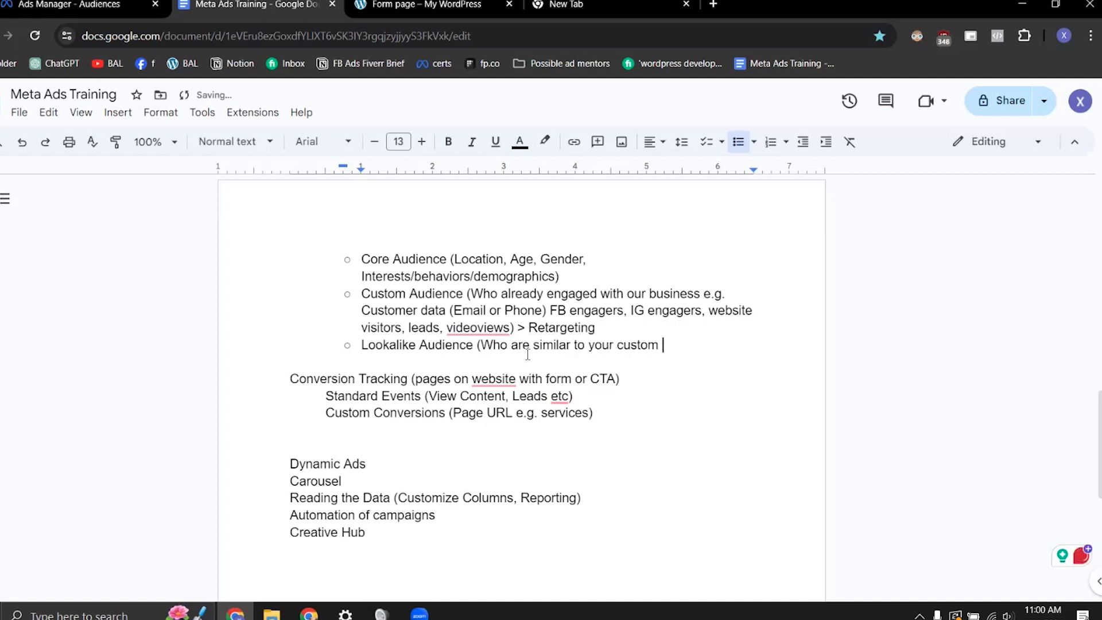
pyautogui.write('audience ')
pyautogui.write('(seed ')
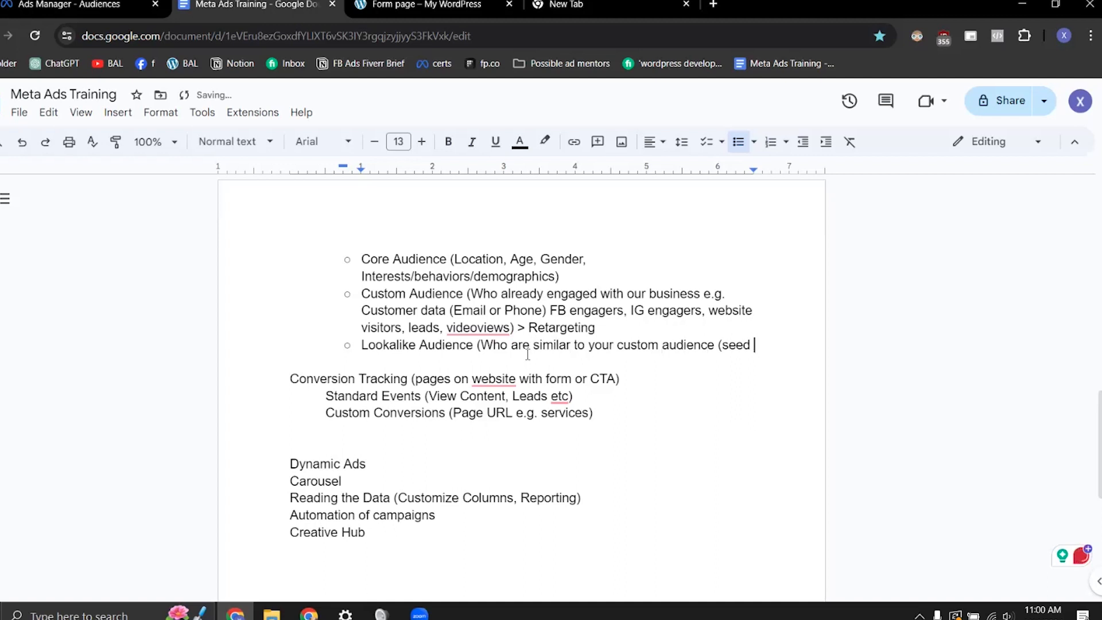
pyautogui.write('audience))')
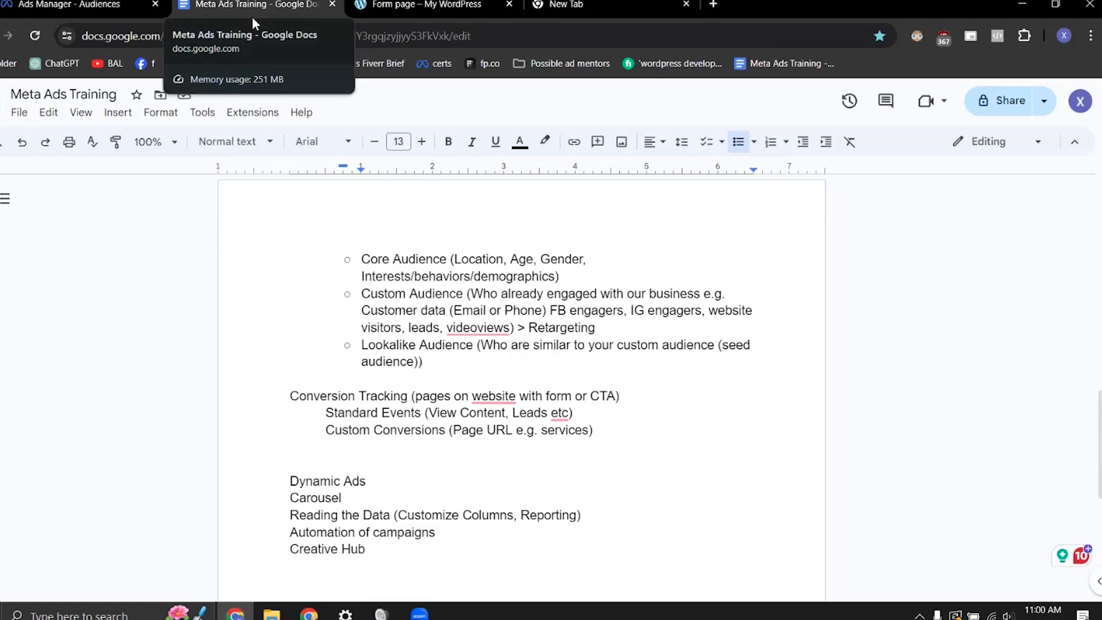
pyautogui.click(450, 365)
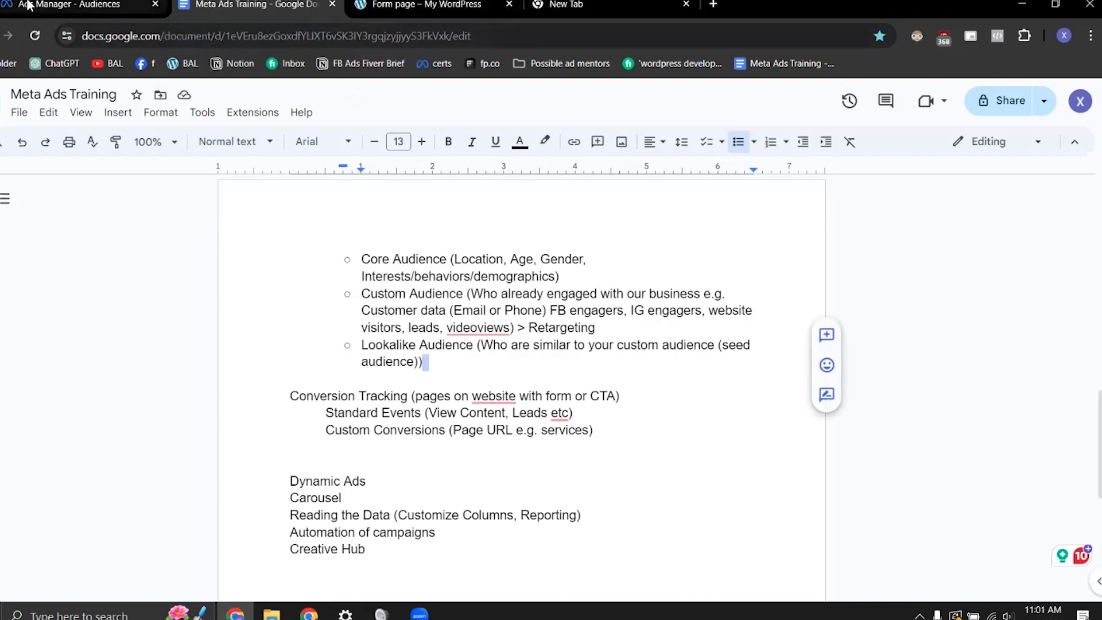
# Step: Switch to Ads Manager and start a lookalike audience with FB engagers 30 Days as its source
pyautogui.click(44, 5)
pyautogui.click(775, 133)
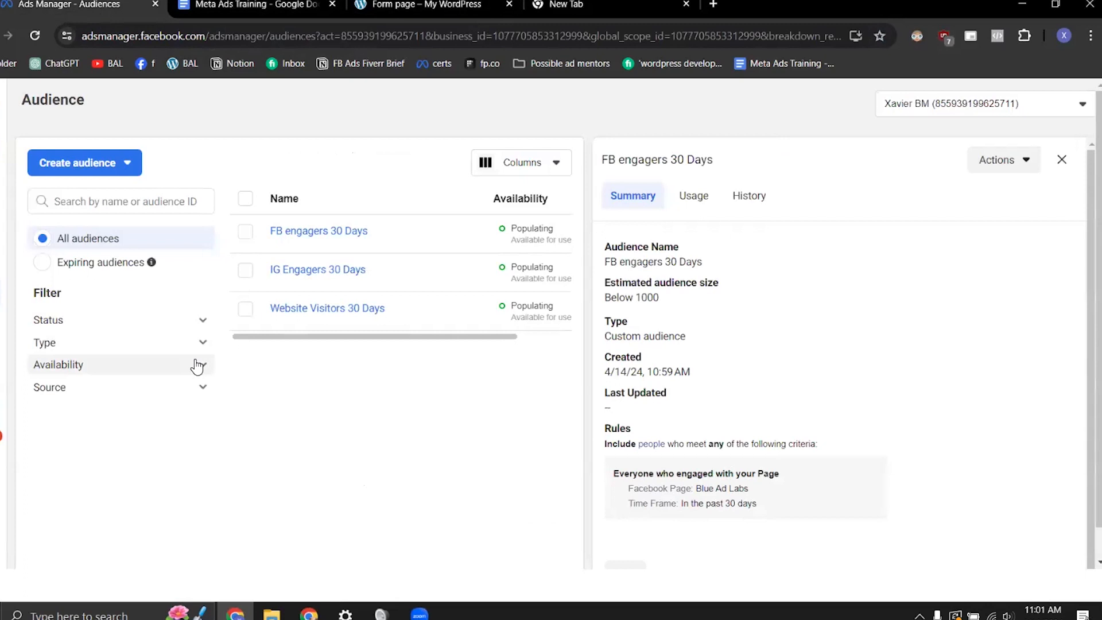
pyautogui.click(80, 163)
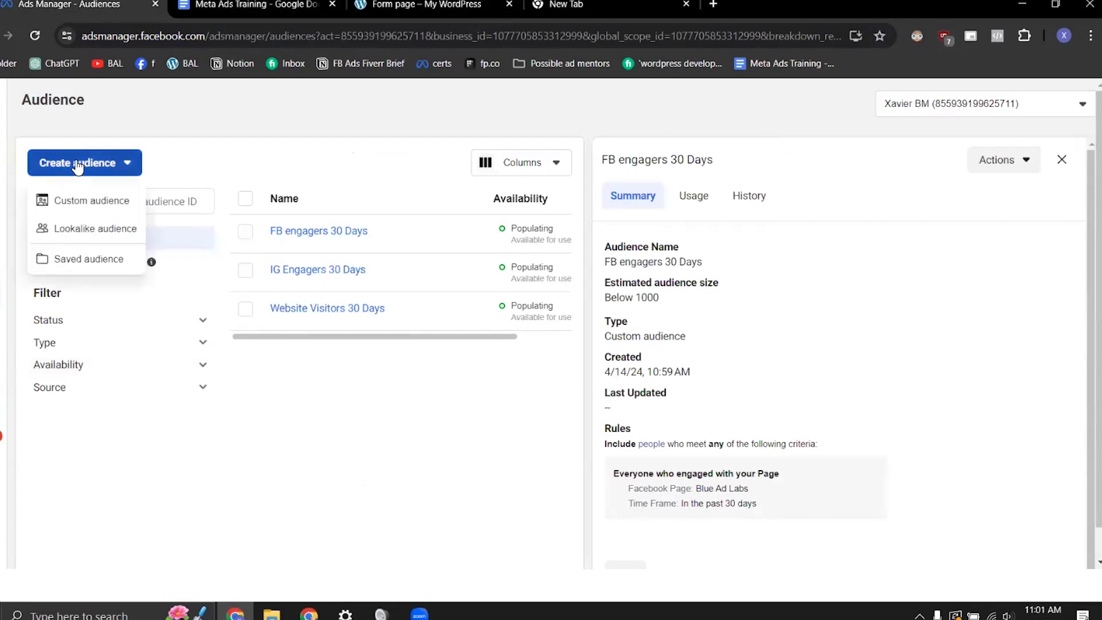
pyautogui.click(82, 232)
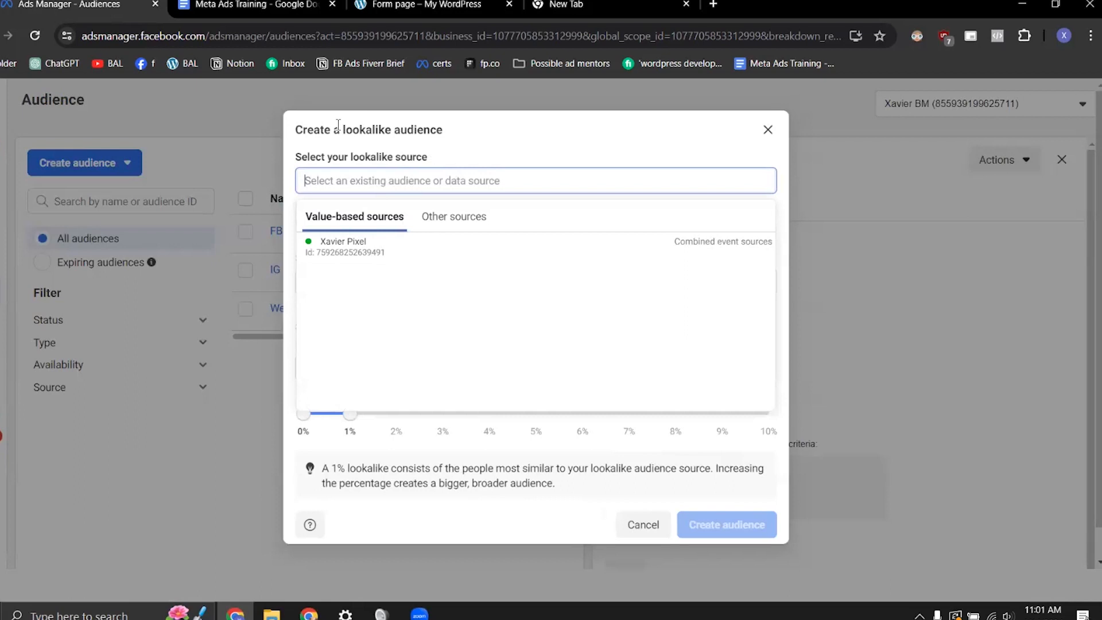
pyautogui.click(447, 224)
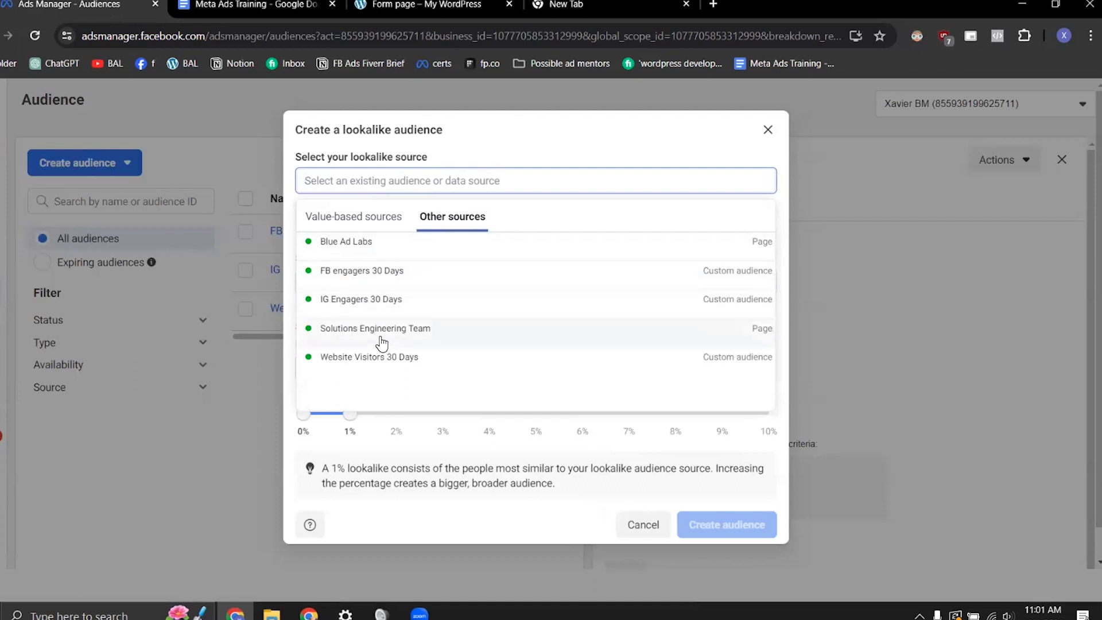
pyautogui.click(358, 276)
# Step: Set the lookalike audience's location to United States
pyautogui.click(431, 280)
pyautogui.write('uni')
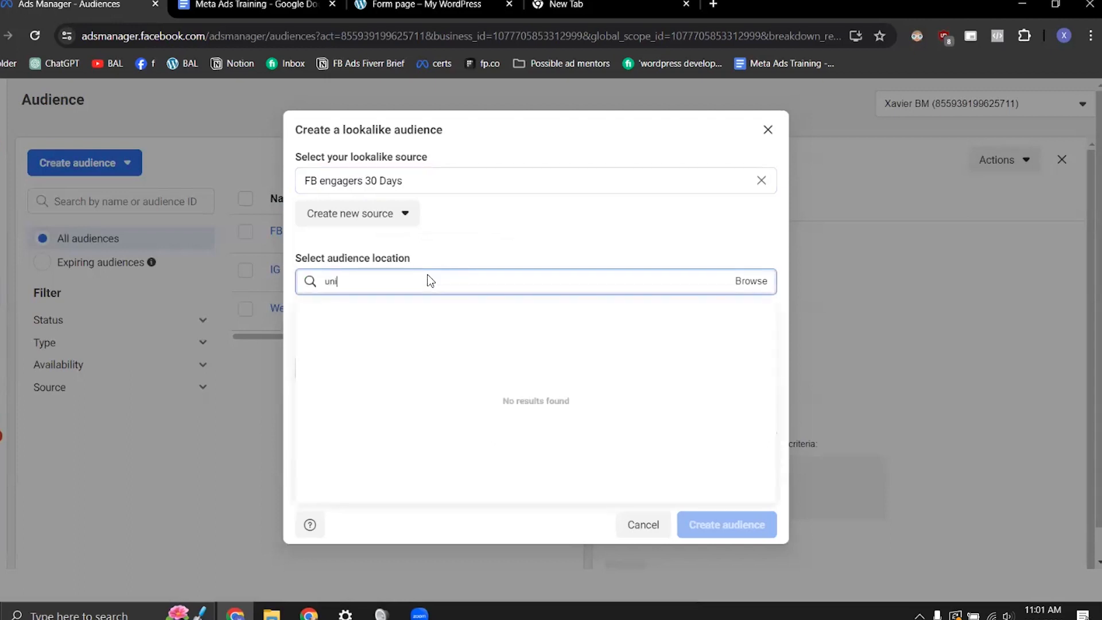
pyautogui.write('ted states')
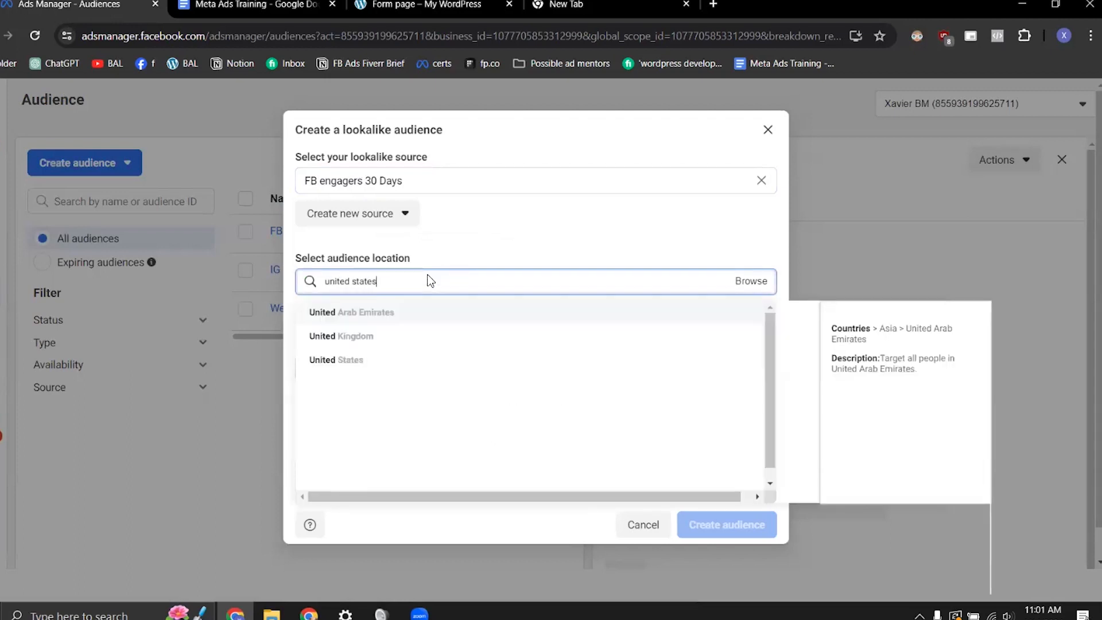
pyautogui.click(394, 313)
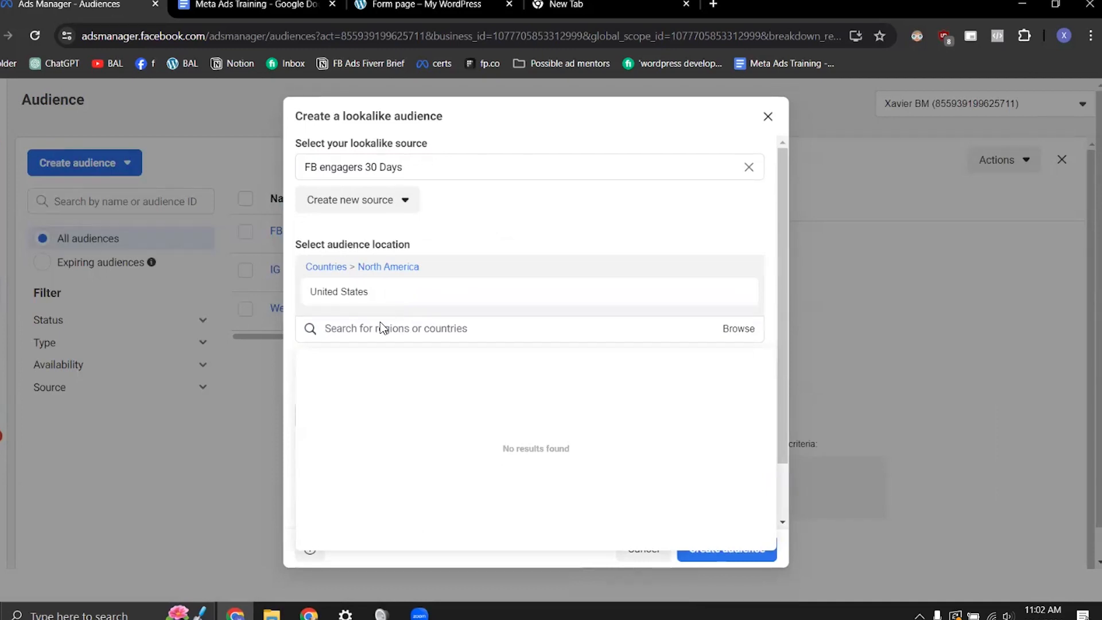
pyautogui.scroll(-1, 382, 409)
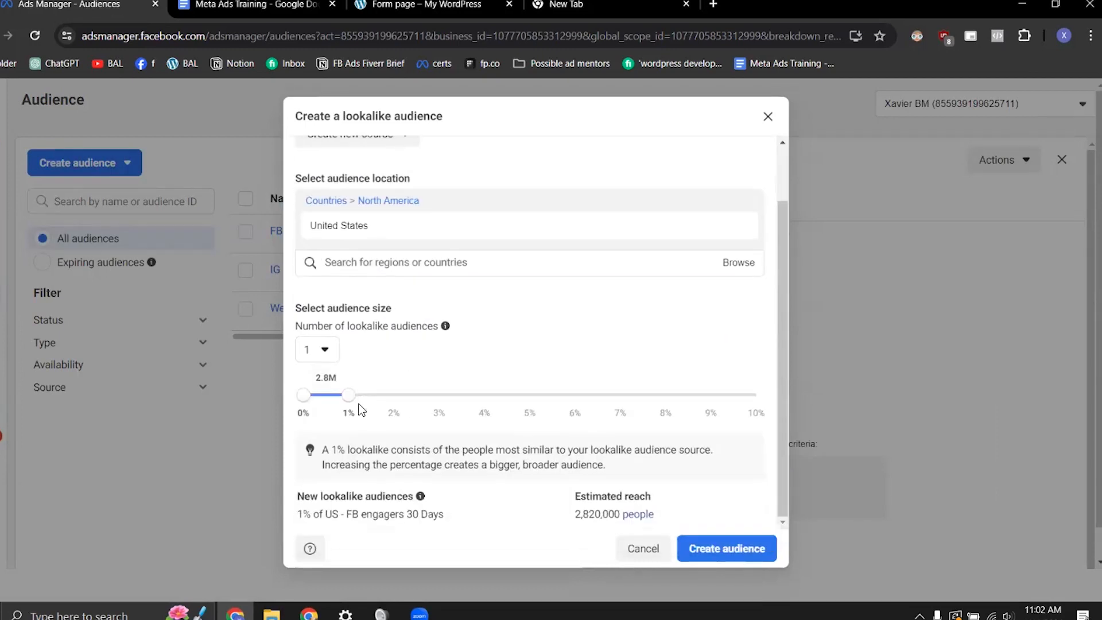
# Step: Keep the number of lookalike audiences at 1 with a 1% size, create the audience and close its details
pyautogui.click(319, 350)
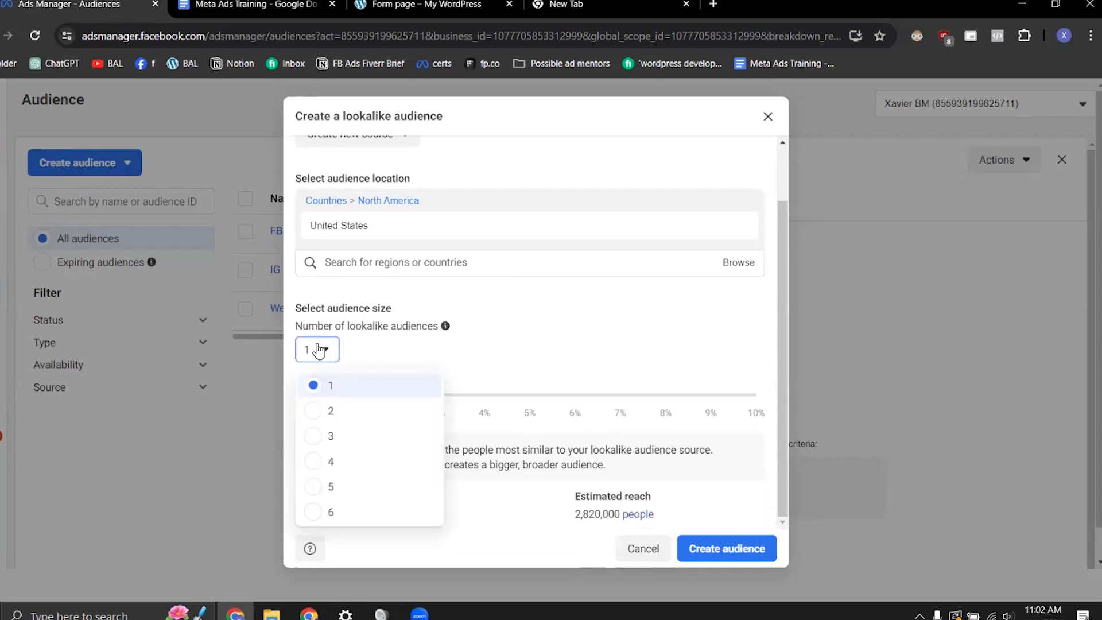
pyautogui.click(385, 361)
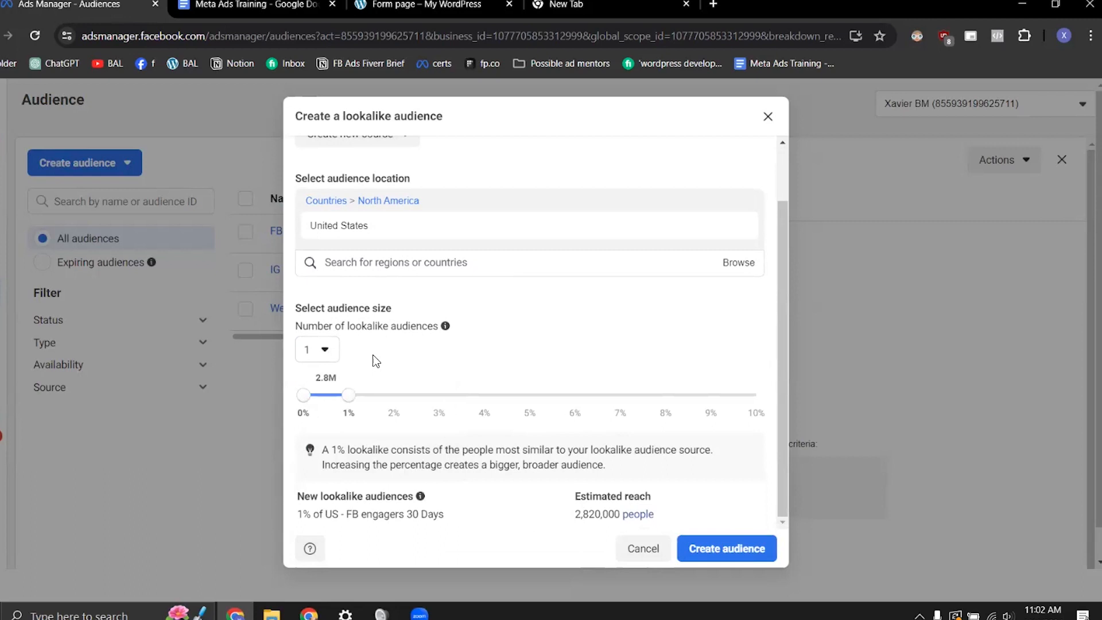
pyautogui.moveTo(321, 450); pyautogui.dragTo(639, 453)
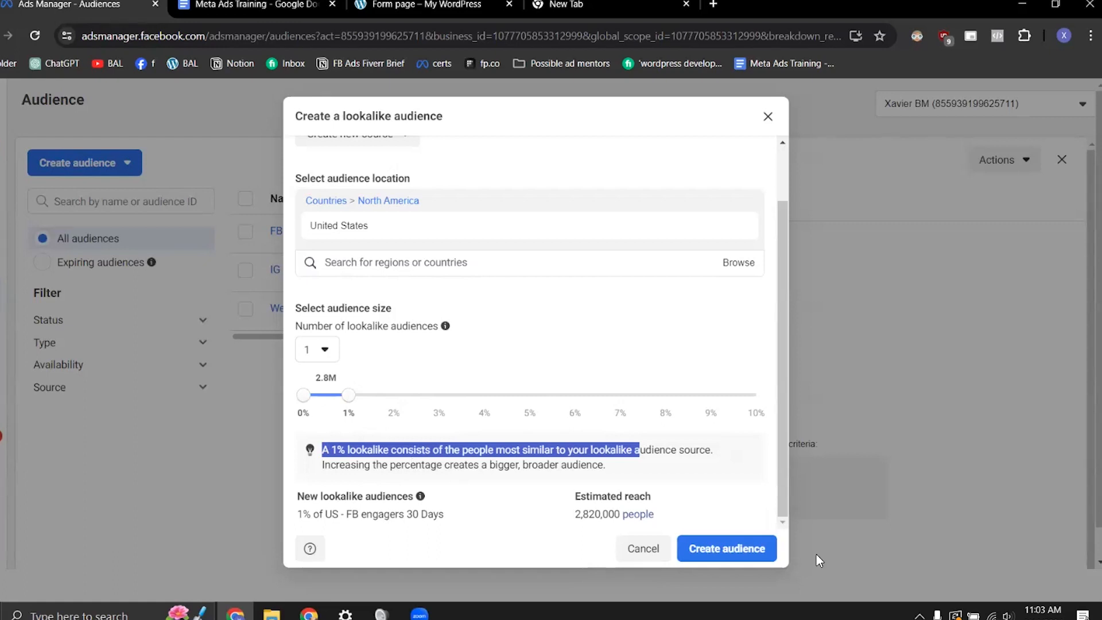
pyautogui.click(727, 548)
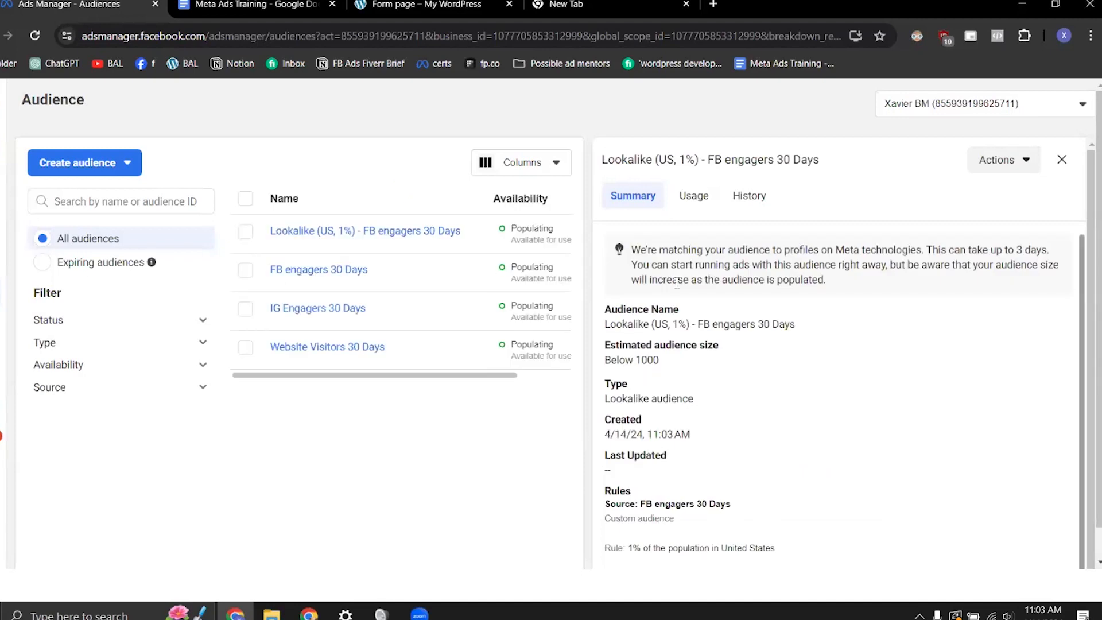
pyautogui.moveTo(374, 230)
pyautogui.click(1062, 159)
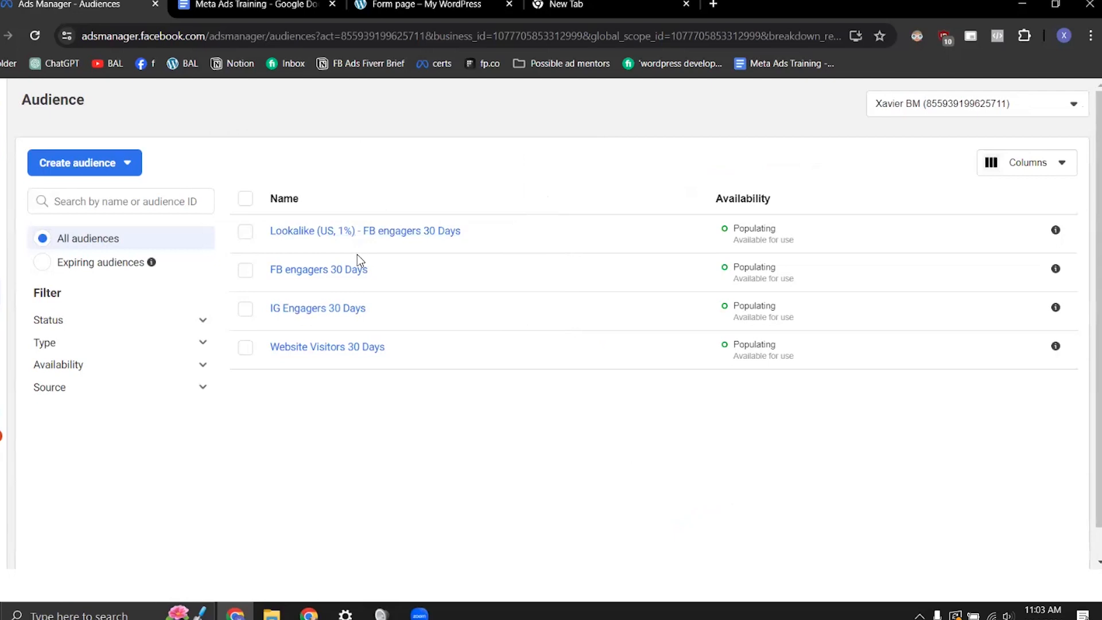
pyautogui.moveTo(405, 241)
# Step: Switch back to the Meta Ads Training document and add the bullet "Pro Tips: Never narrow your custom audiences" below Lookalike Audience
pyautogui.click(226, 4)
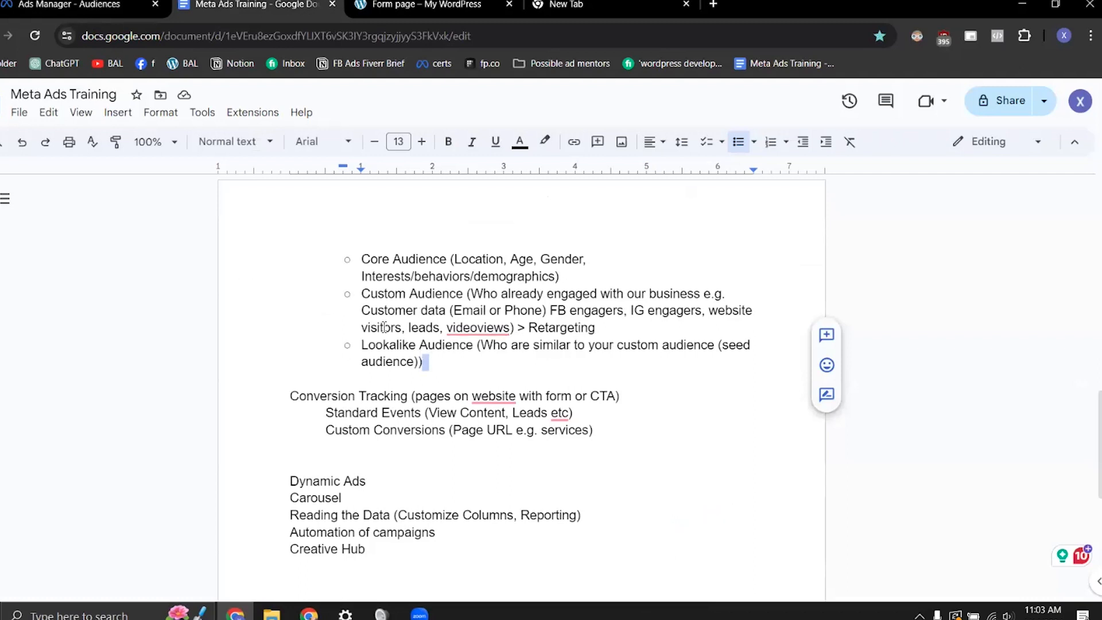
pyautogui.click(452, 359)
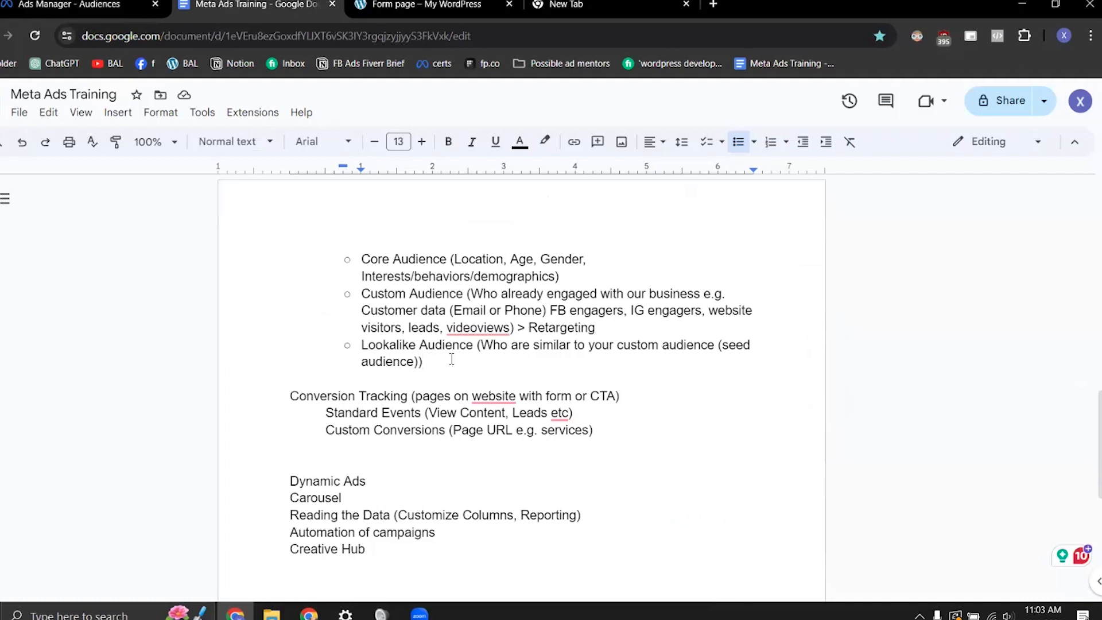
pyautogui.press('Return')
pyautogui.write('P')
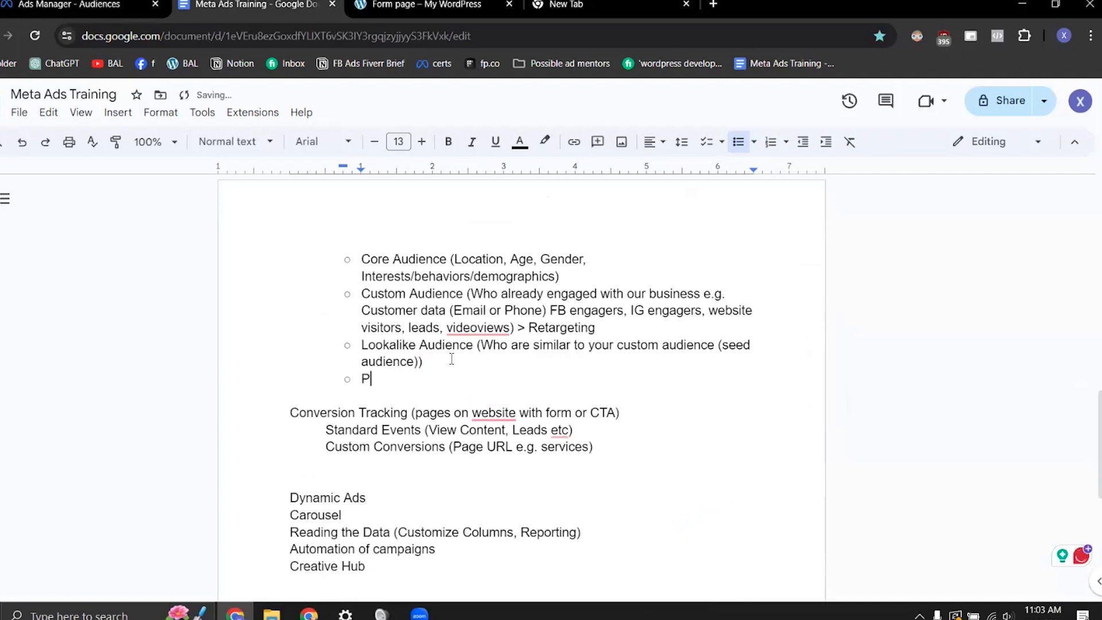
pyautogui.write('ro Tips: Never narrow your custom a')
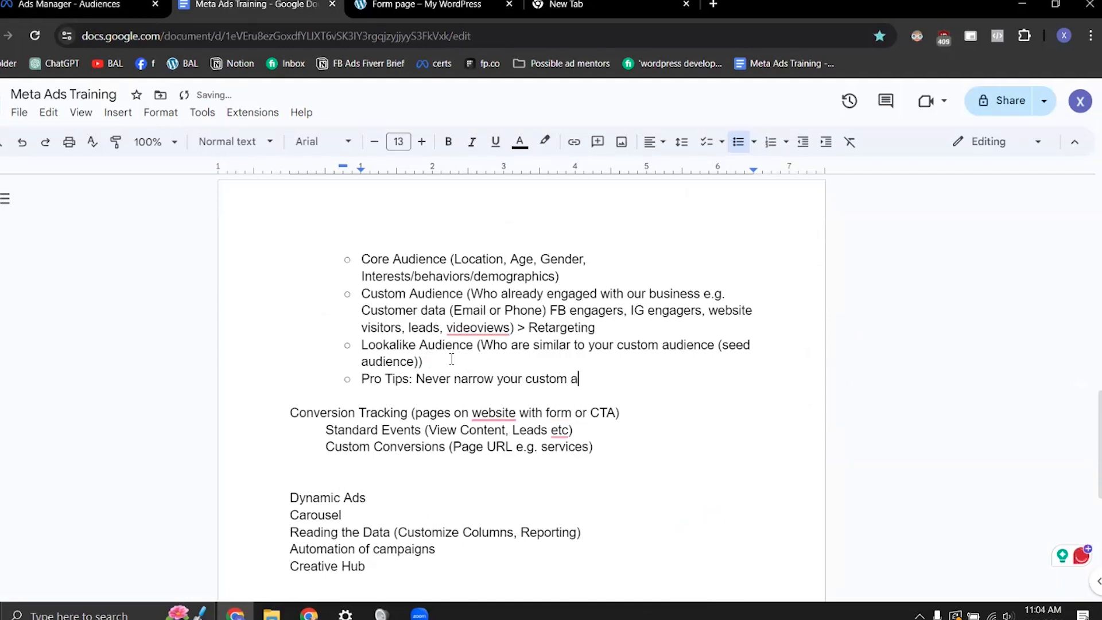
pyautogui.write('udiences')
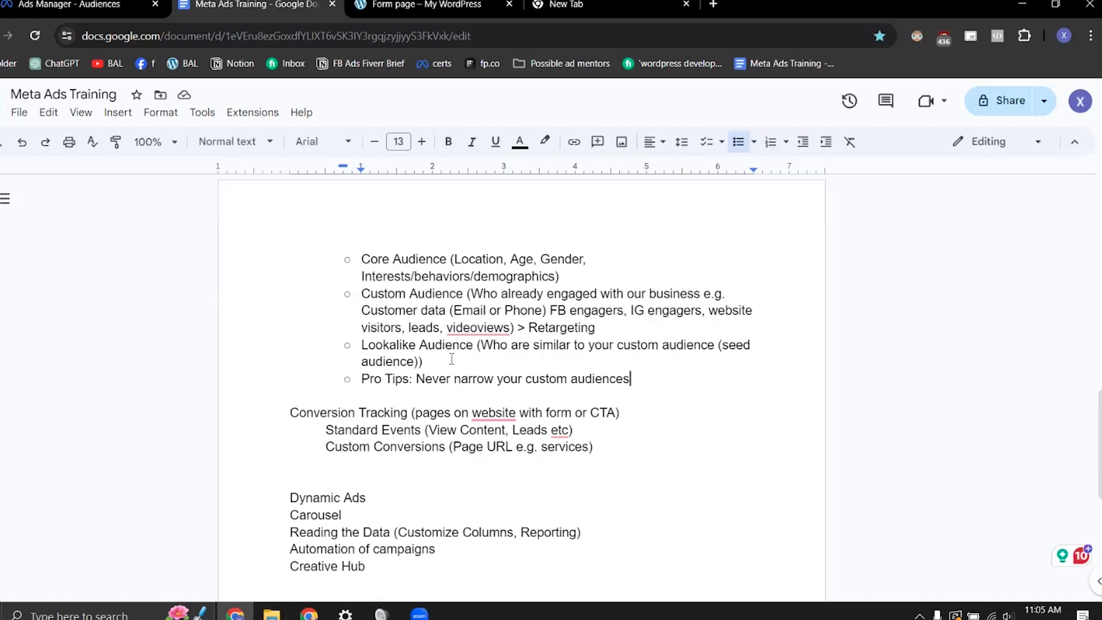
# Step: Extend the Pro Tips bullet with ". You can narrow your LLA."
pyautogui.write('. You can narrow your LLA')
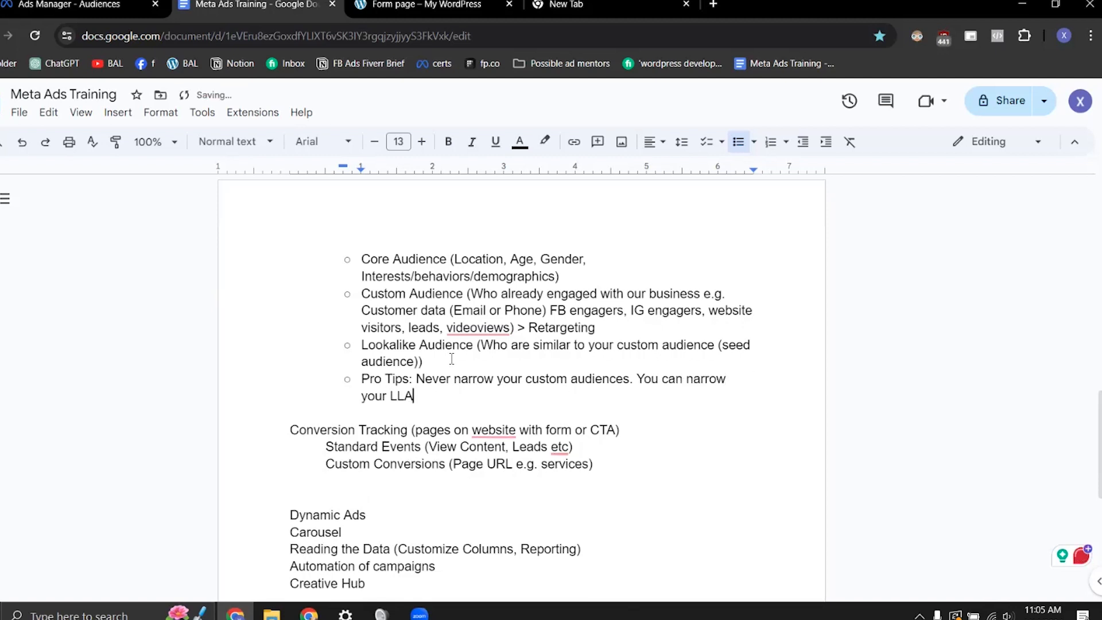
pyautogui.write(' aud')
pyautogui.press('BackSpace')
pyautogui.press('BackSpace')
pyautogui.press('BackSpace')
pyautogui.press('BackSpace')
pyautogui.write('.')
pyautogui.scroll(-1, 491, 417)
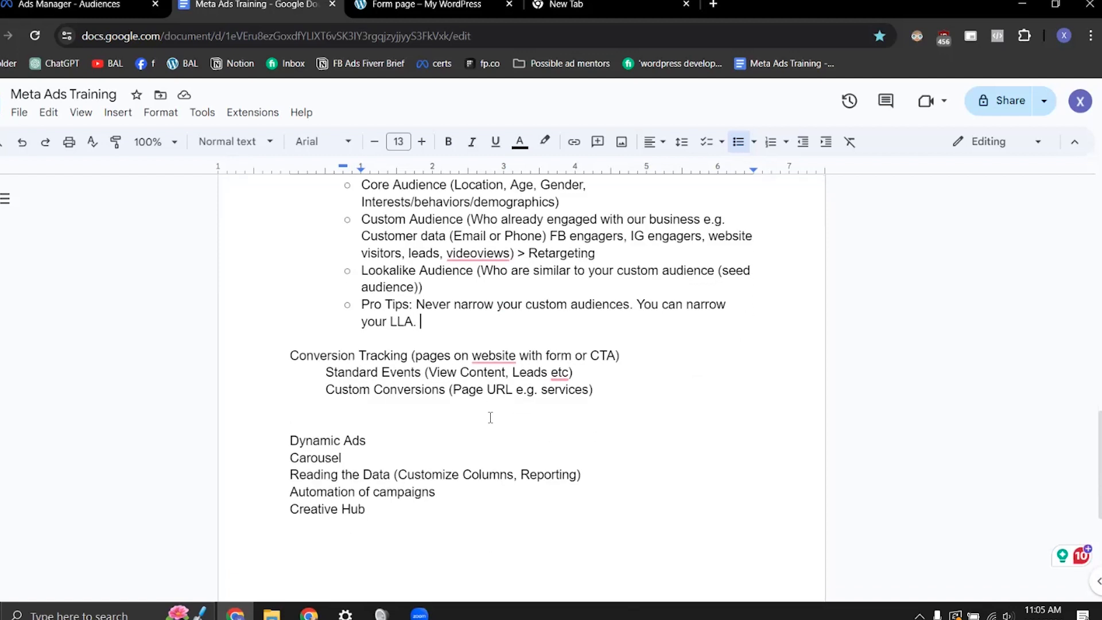
# Step: Switch to Ads Manager, go to Campaigns and answer No to the question about a political or national-issue focus
pyautogui.click(100, 7)
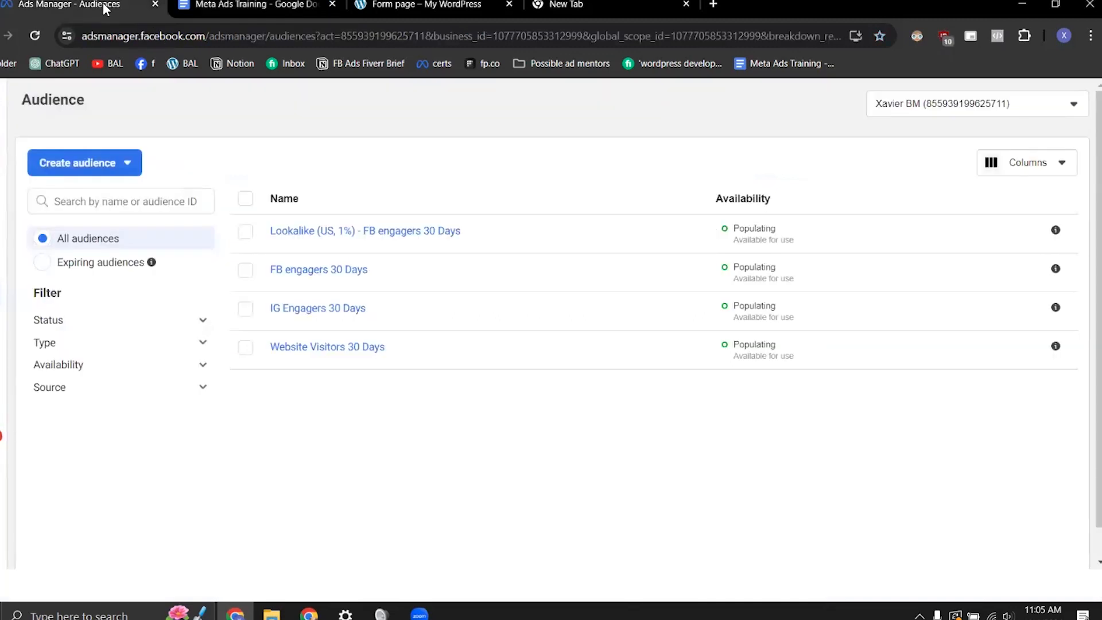
pyautogui.click(34, 224)
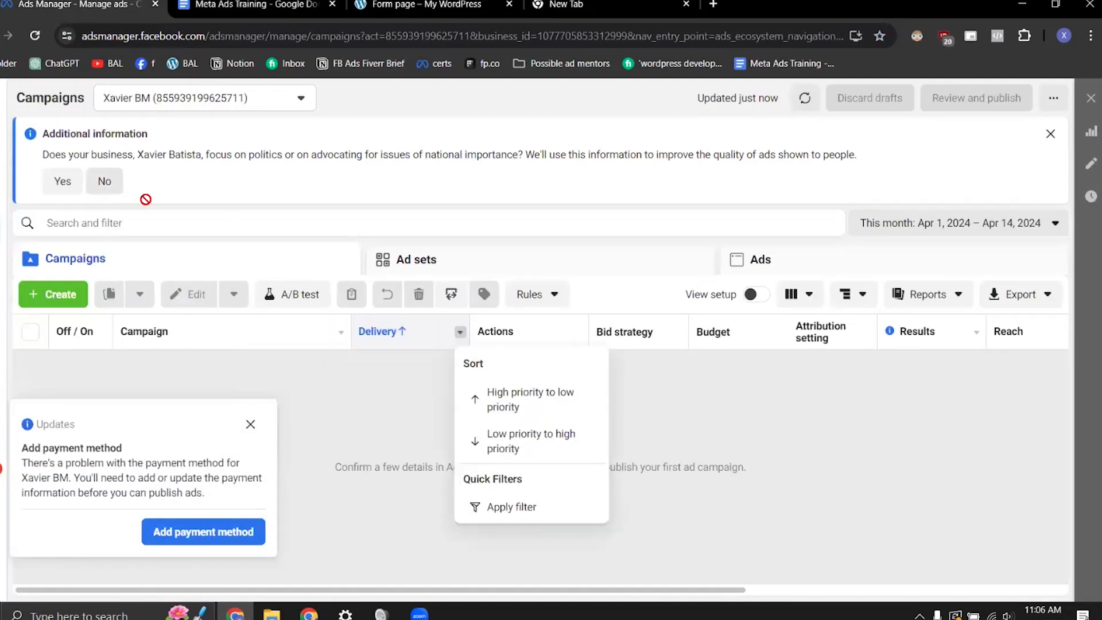
pyautogui.click(101, 182)
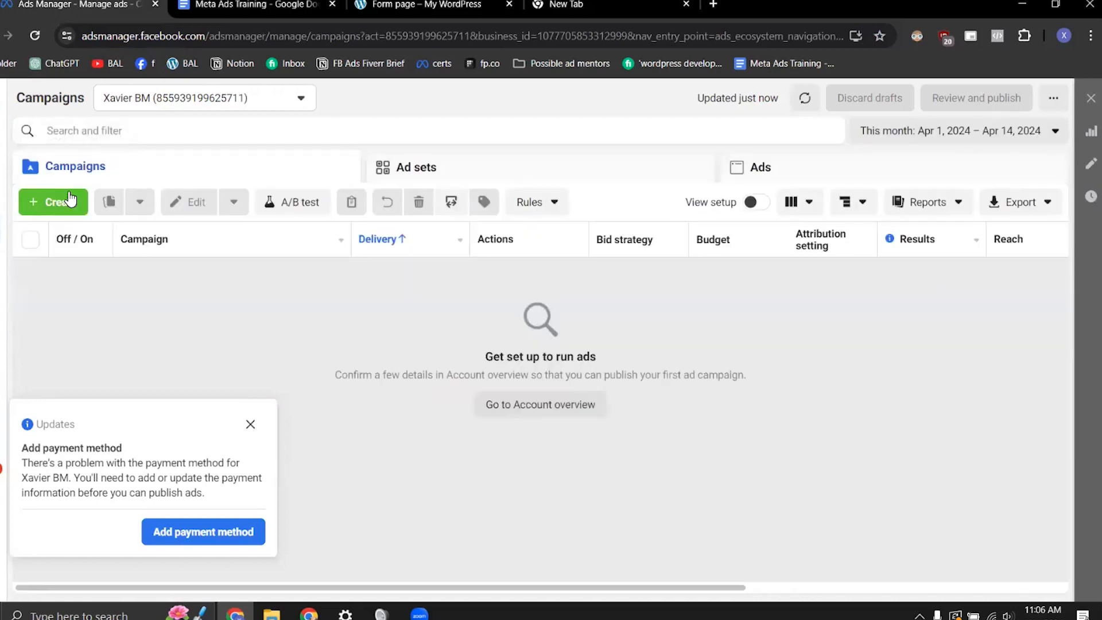
# Step: Create a new Auction campaign with the Traffic objective and recommended settings
pyautogui.click(77, 208)
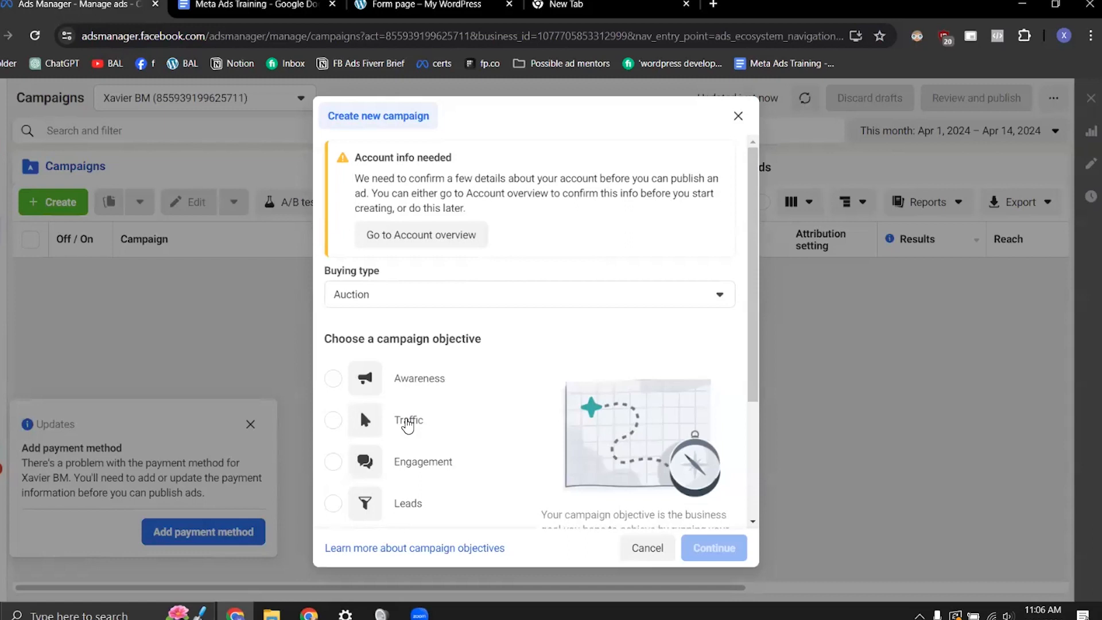
pyautogui.click(408, 423)
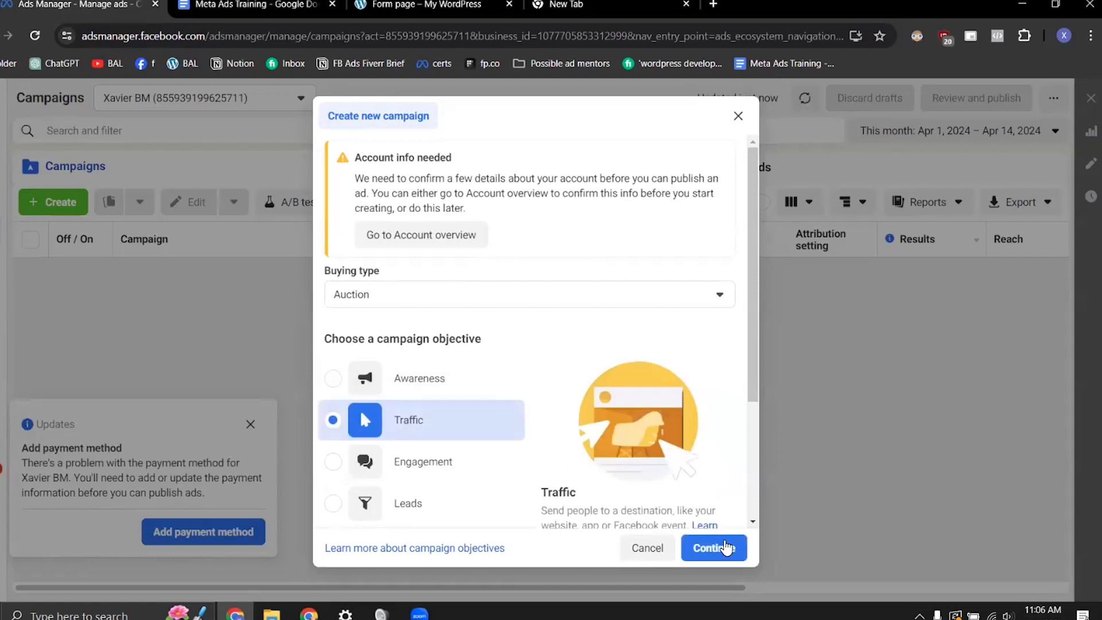
pyautogui.click(725, 546)
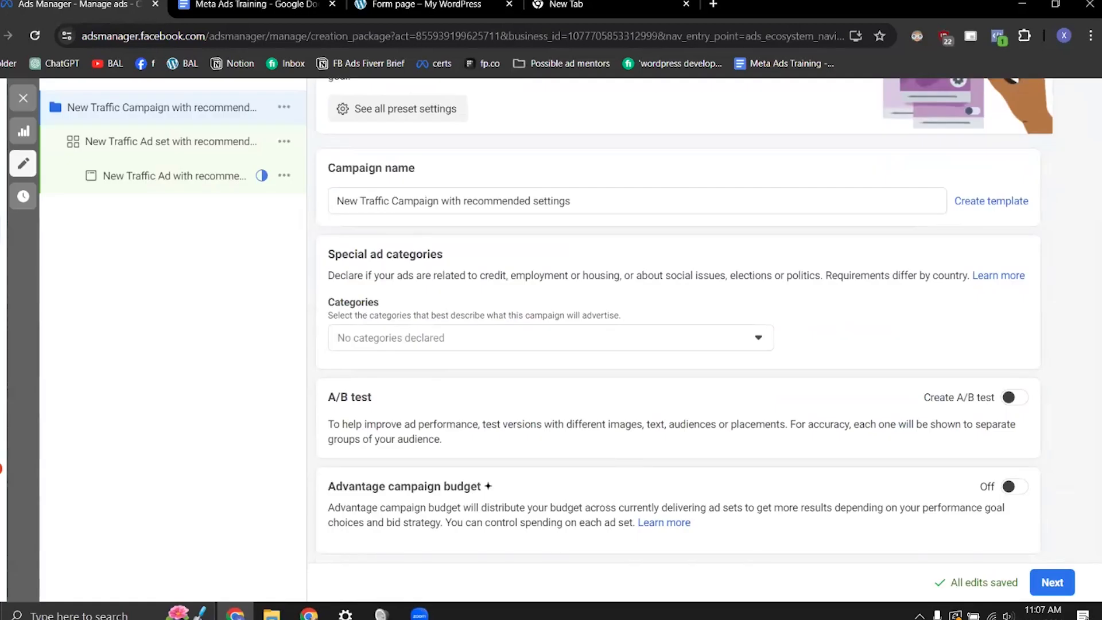
# Step: Proceed to the ad set and open the existing custom audiences under the Advantage+ audience suggestion
pyautogui.click(1052, 582)
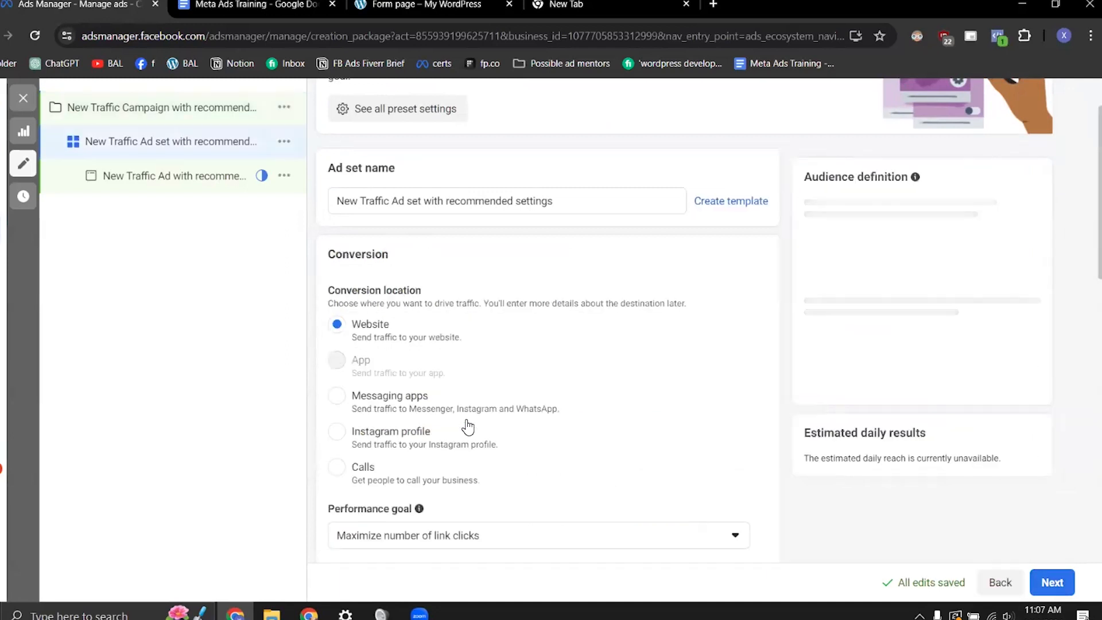
pyautogui.scroll(-1, 474, 428)
pyautogui.scroll(-8, 474, 428)
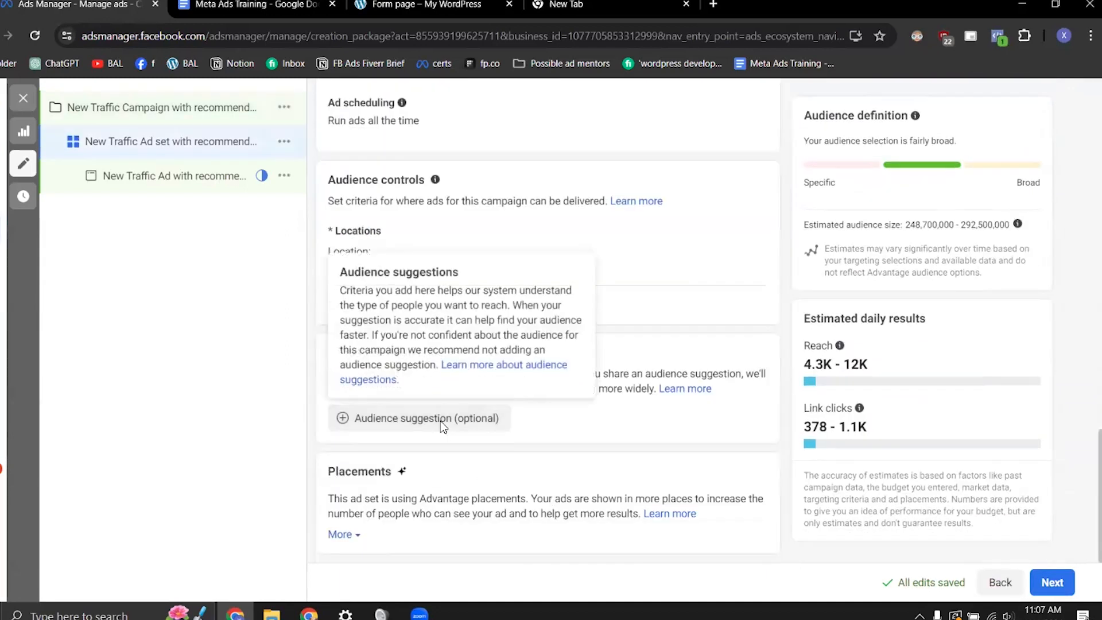
pyautogui.click(440, 421)
pyautogui.click(381, 441)
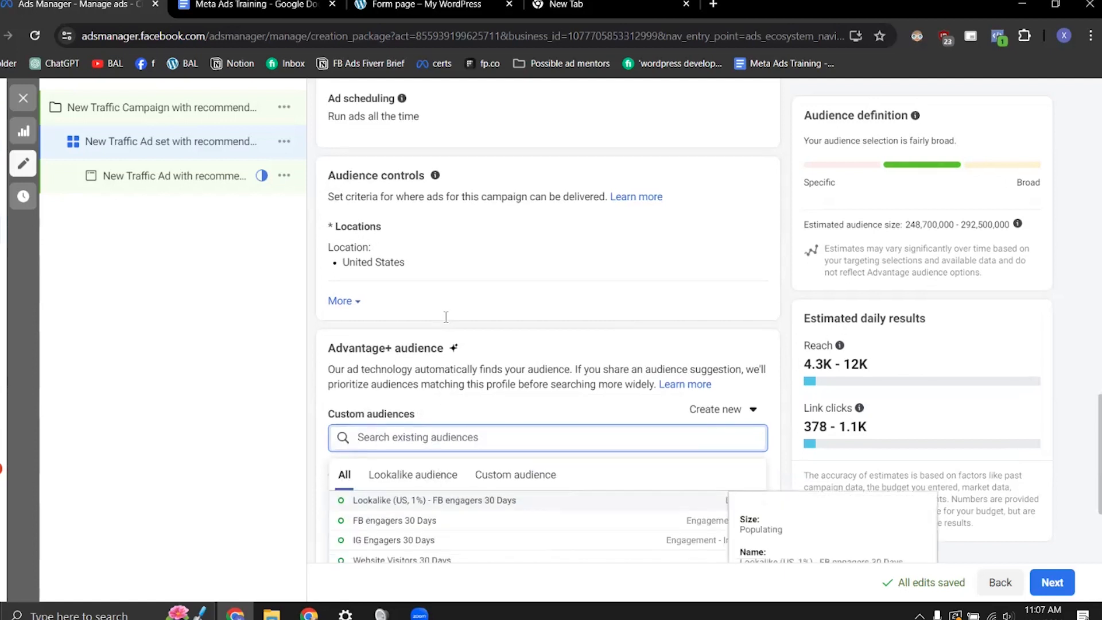
pyautogui.scroll(-1, 436, 368)
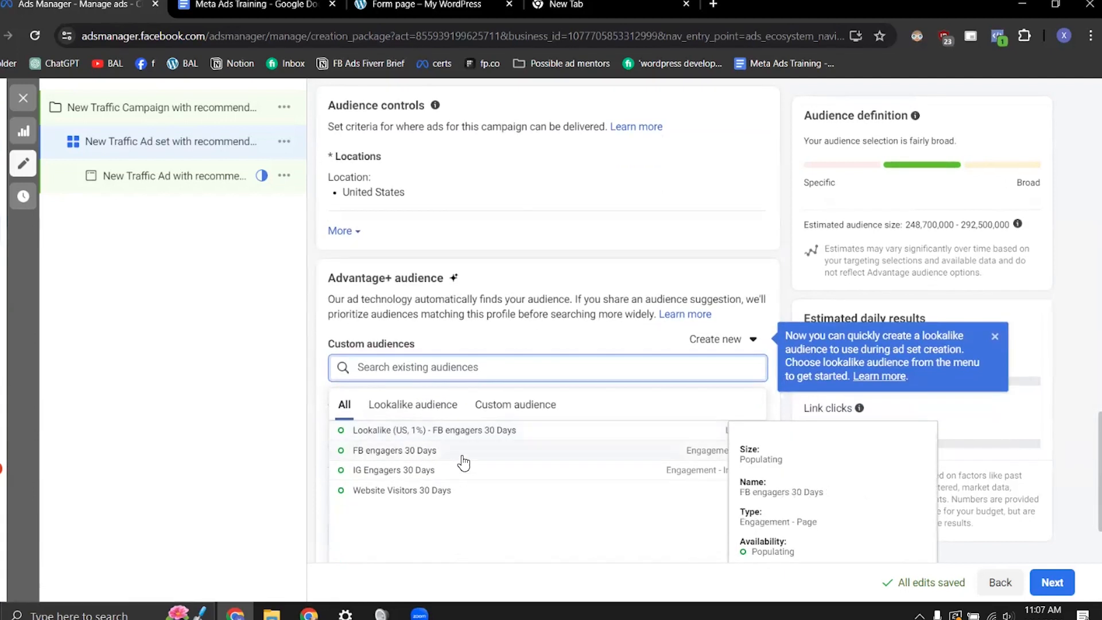